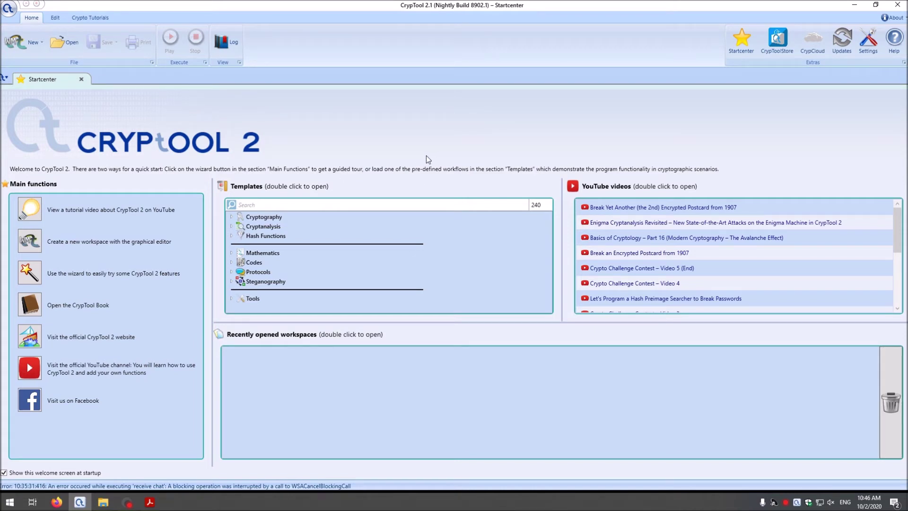
Step: Search the templates for "video" and open Simple Video and Audio Chat Using AES Encryption
type("video")
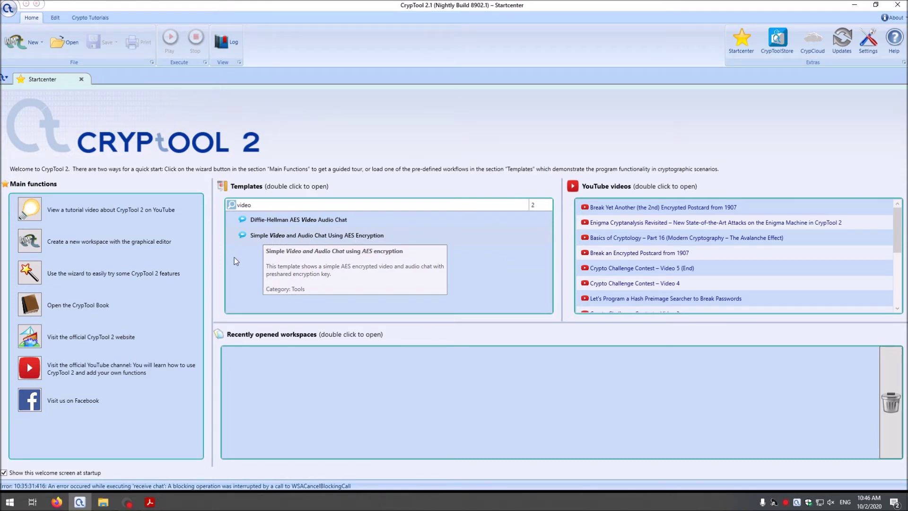
double_click(271, 234)
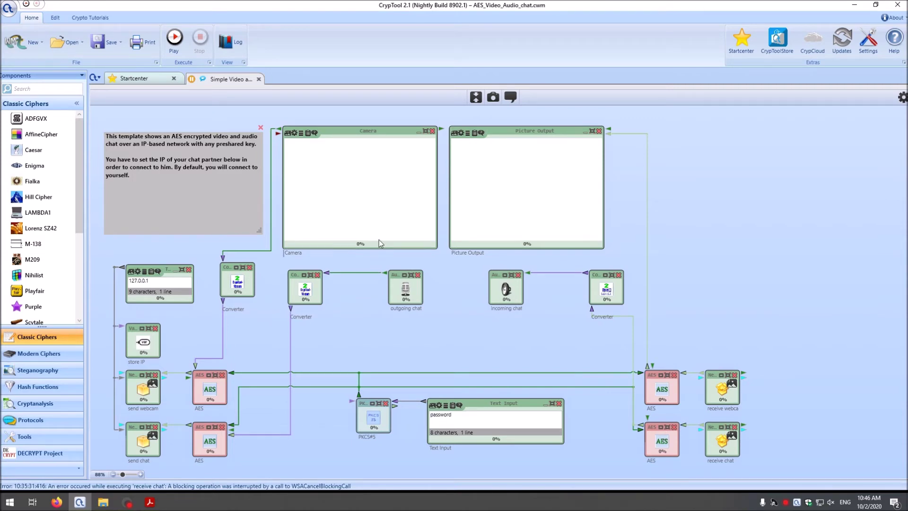
Step: Examine the workflow's camera, audio, PKCS#5 key, network sender, partner IP and AES decryption components
left_click(357, 135)
left_click(410, 293)
left_click(506, 290)
left_click(381, 423)
left_click(158, 385)
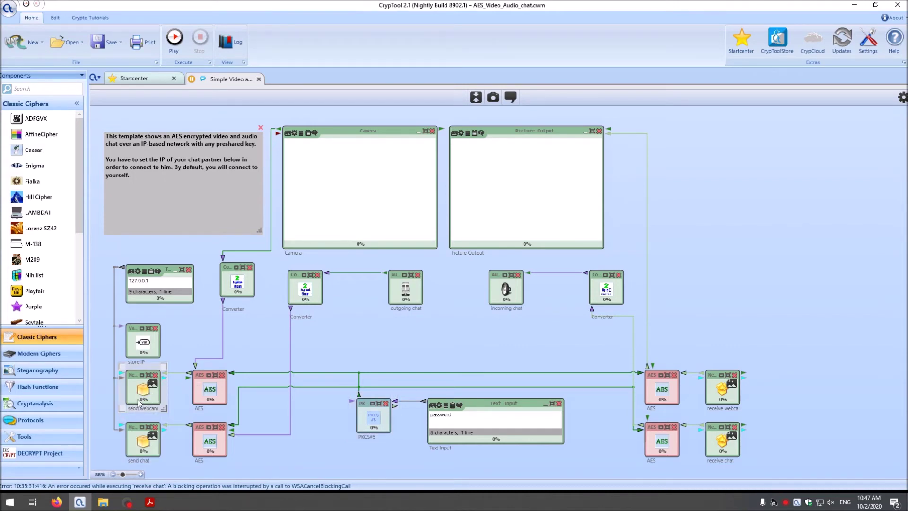
left_click(140, 444)
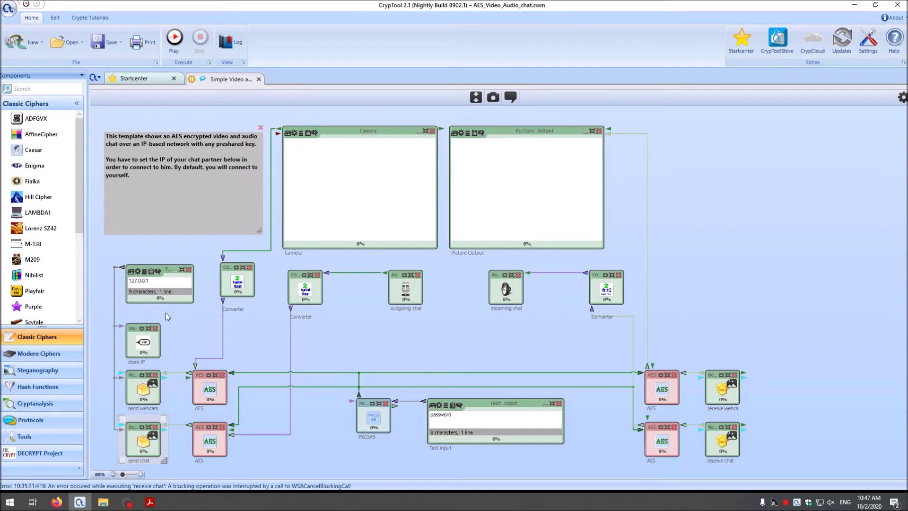
left_click(167, 279)
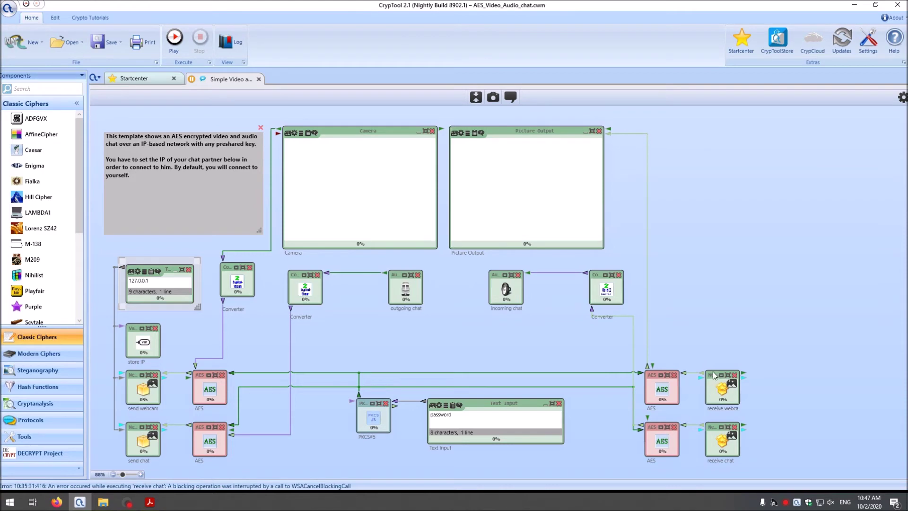
left_click(678, 384)
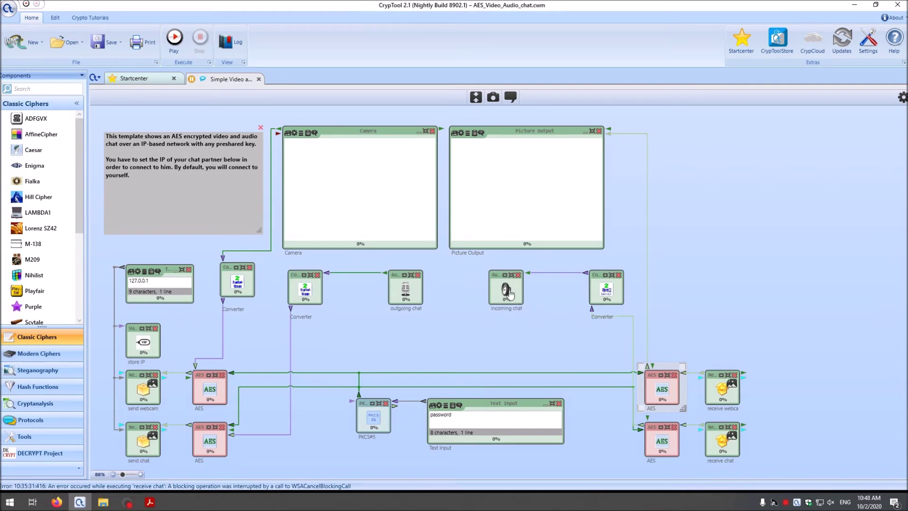
Step: Check the partner IP address, run the AES chat workspace as a local loopback test, and stop it
triple_click(137, 281)
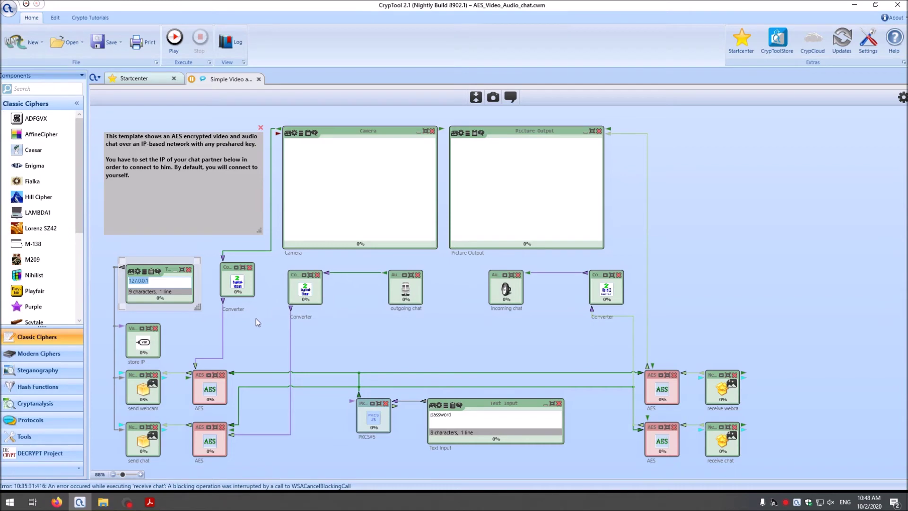
left_click(197, 255)
left_click(171, 40)
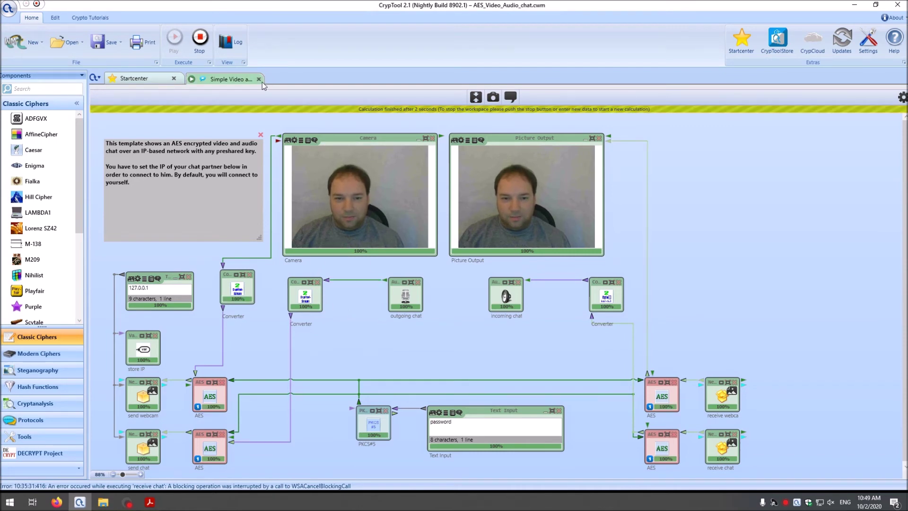
left_click(200, 38)
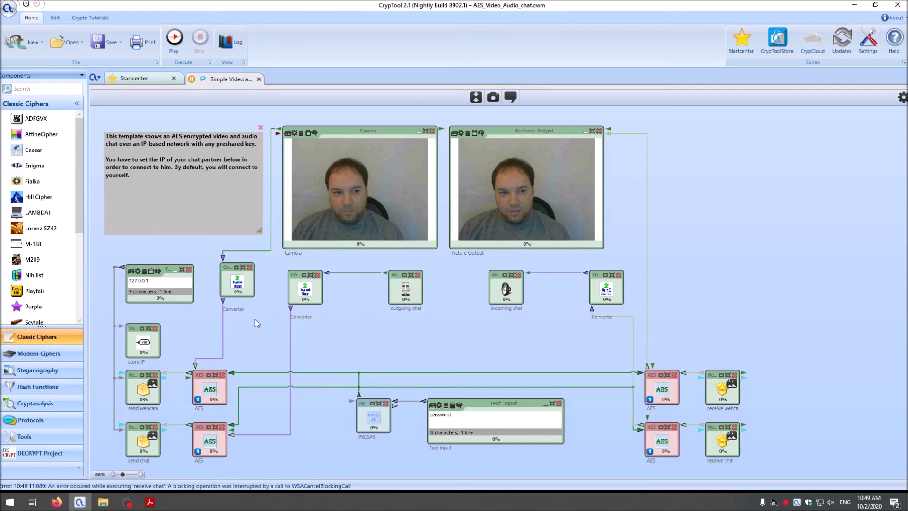
Step: Set the chat partner's IP address to 192.168.0.80
left_click(150, 280)
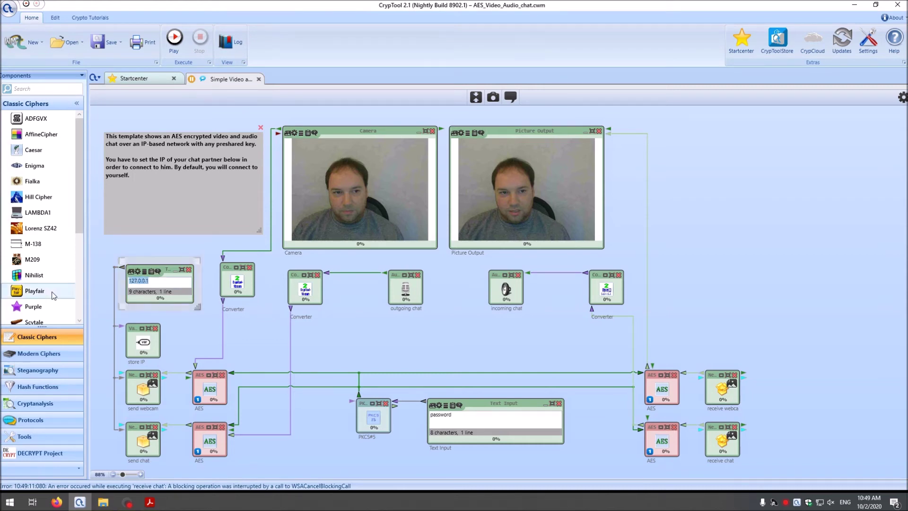
type("19")
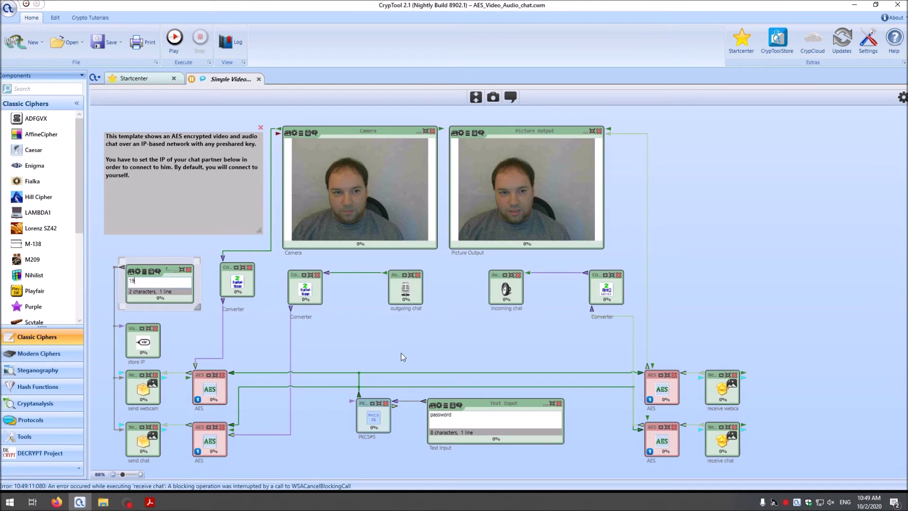
type("2.168.0.80")
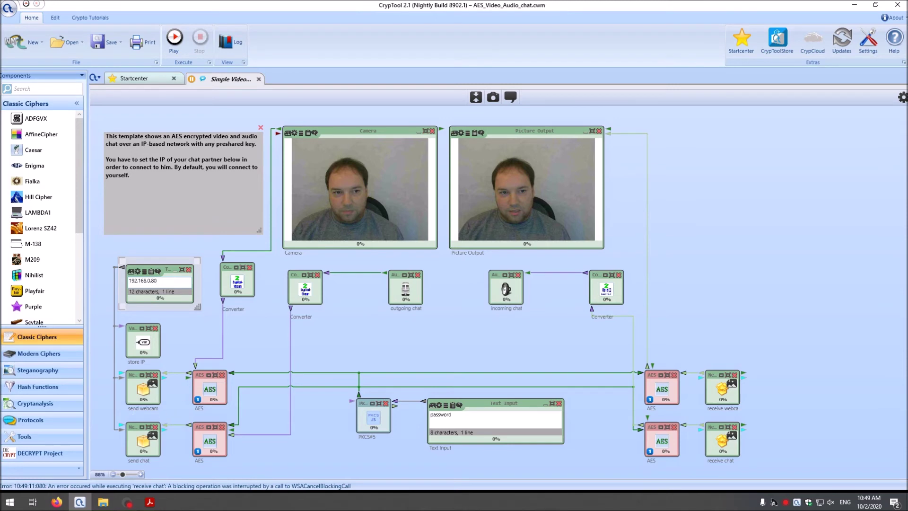
Step: Examine the port and protocol settings of the webcam and chat senders and of the network receivers, including the available protocol options
left_click(143, 395)
left_click(902, 97)
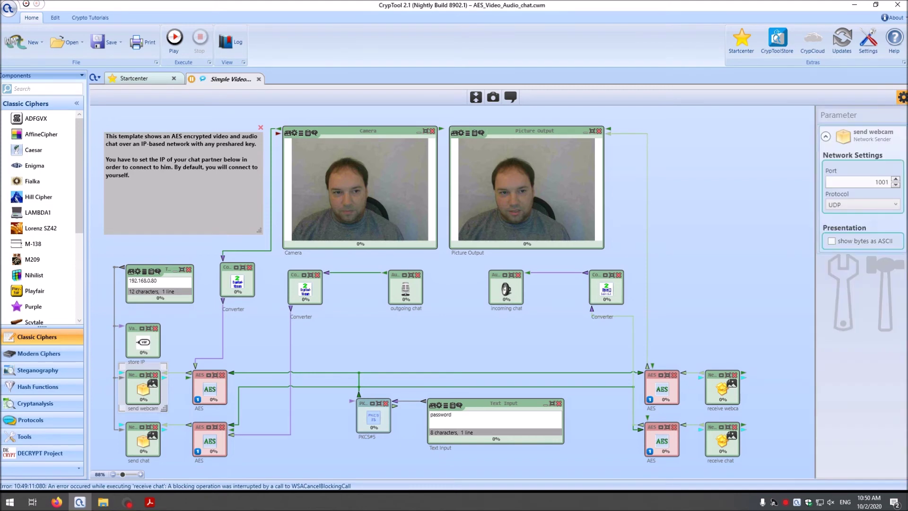
left_click(138, 442)
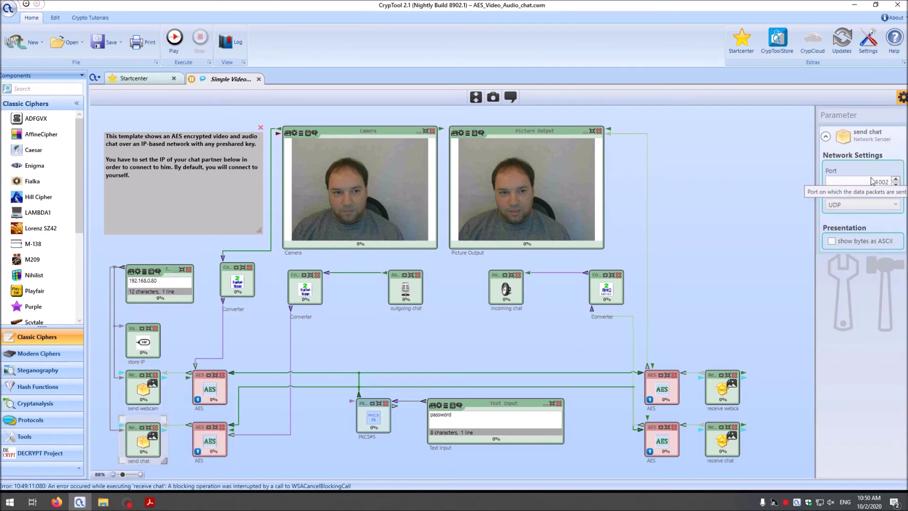
left_click(143, 391)
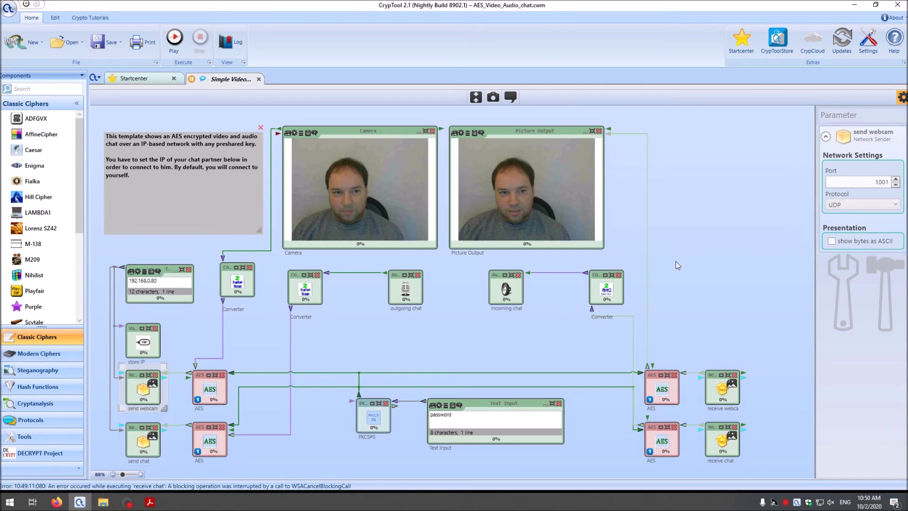
left_click(731, 386)
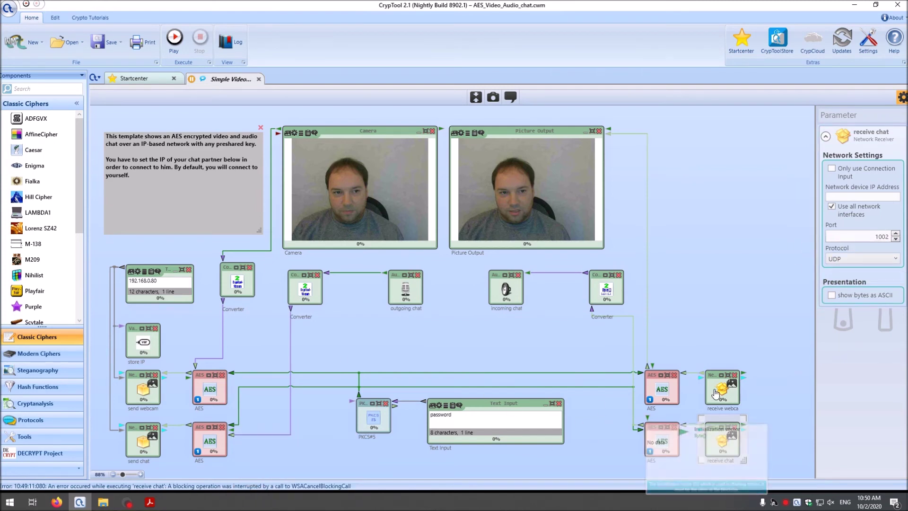
left_click(841, 262)
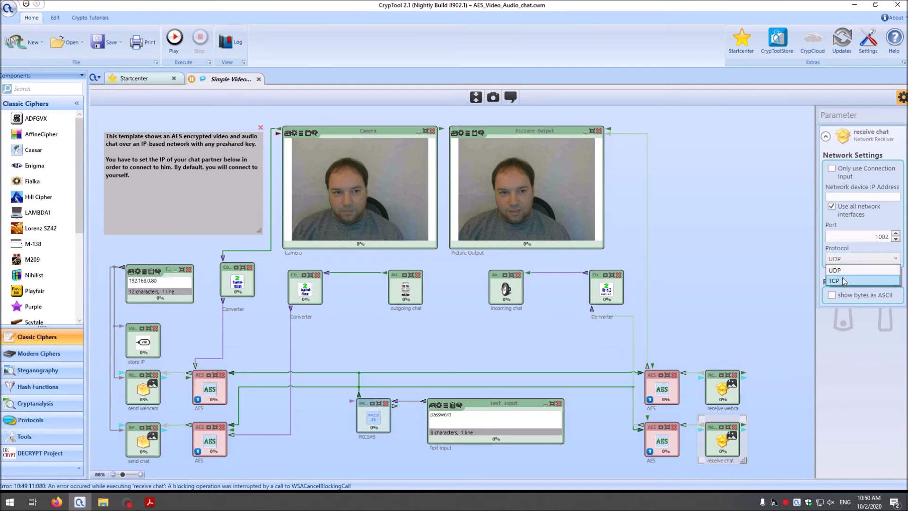
left_click(843, 270)
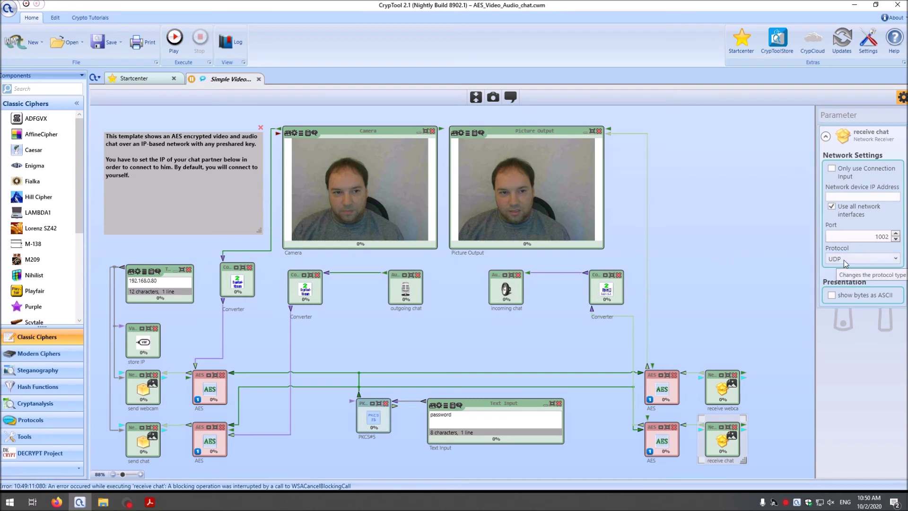
left_click(137, 396)
left_click(145, 441)
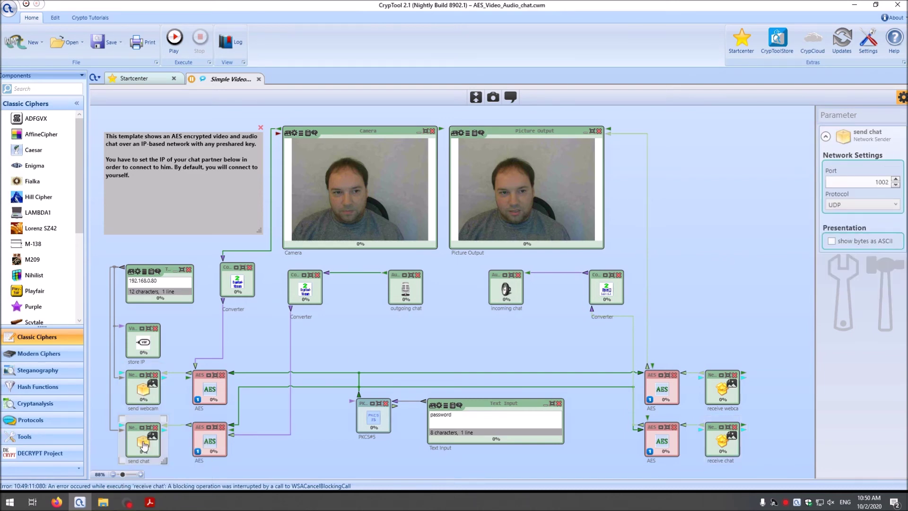
left_click(144, 390)
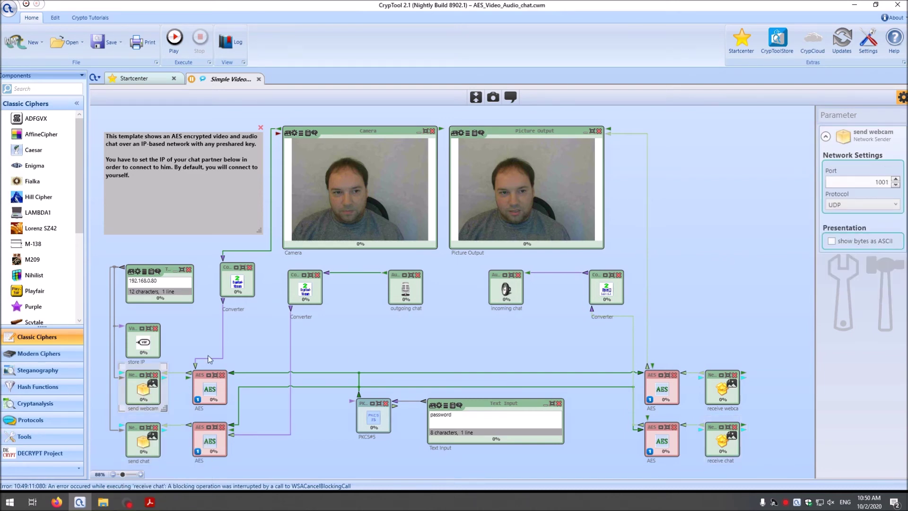
left_click(263, 334)
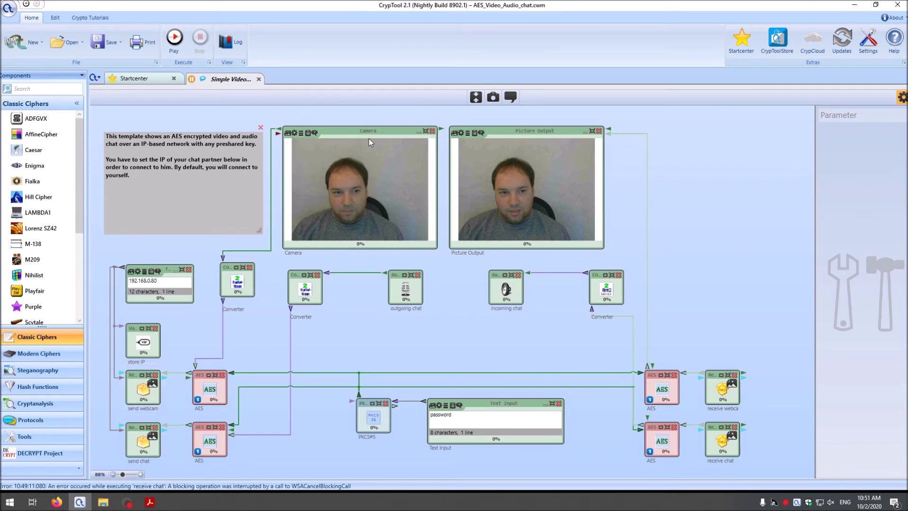
Step: Run the AES-encrypted video and audio chat with the remote partner, and stop the workspace
left_click(174, 46)
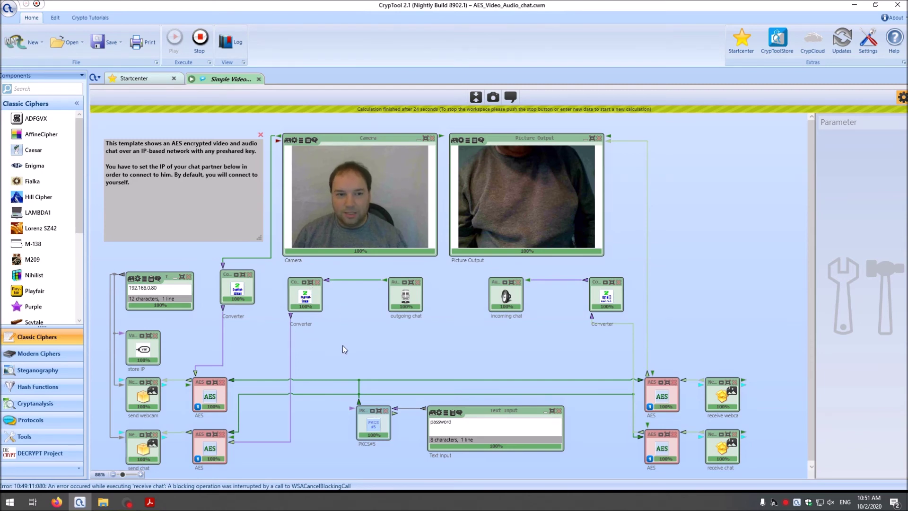
left_click(205, 48)
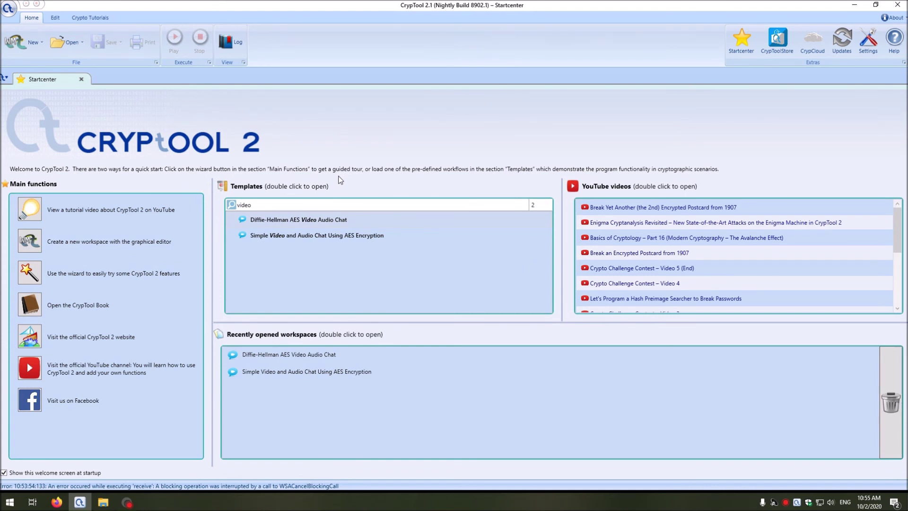
Step: Open the Diffie-Hellman AES Video Audio Chat template from the template search results
mouse_move(256, 220)
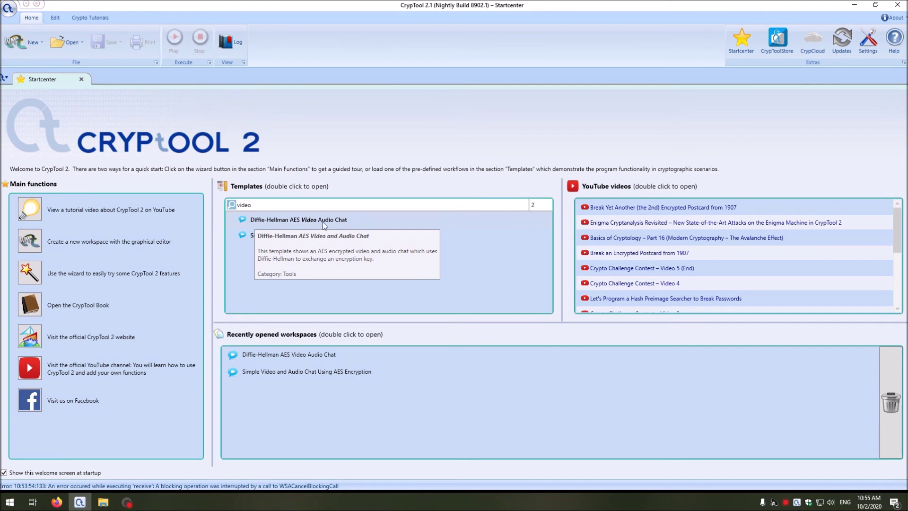
double_click(322, 222)
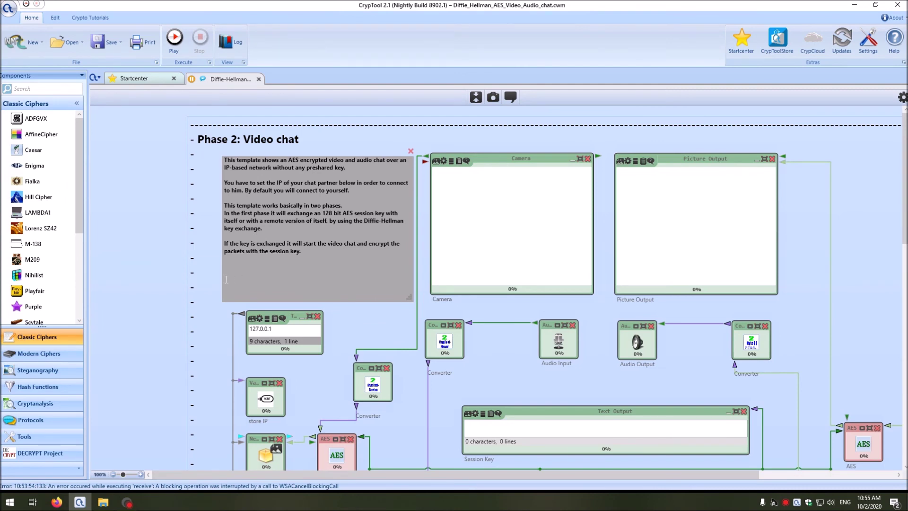
Step: Examine the template's Phase 2 video chat workflow and its Phase 1 Diffie-Hellman key exchange workflow
scroll(654, 295, "down", 1)
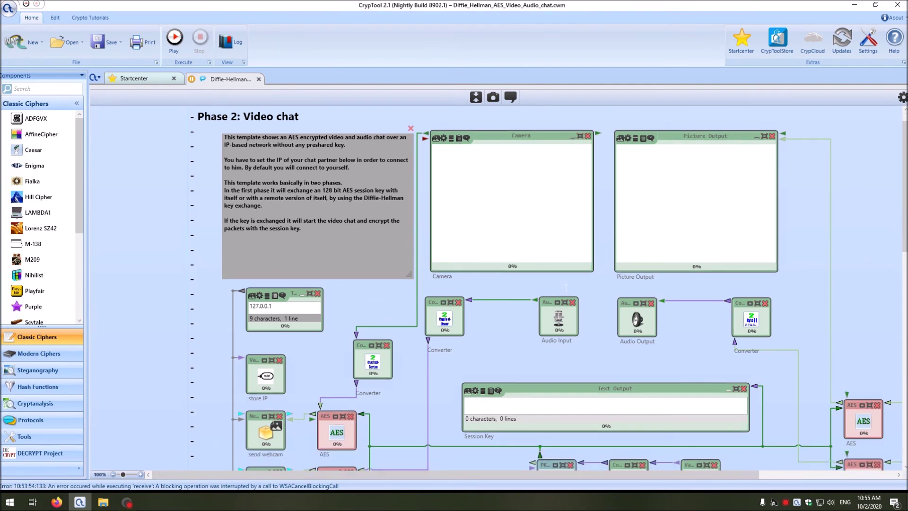
scroll(564, 287, "down", 4)
scroll(554, 292, "down", 1, "ctrl")
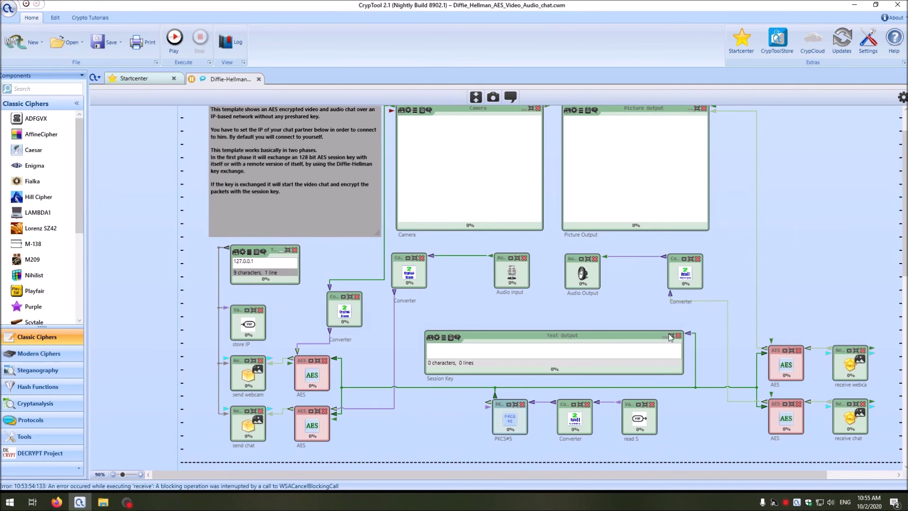
scroll(671, 338, "up", 1)
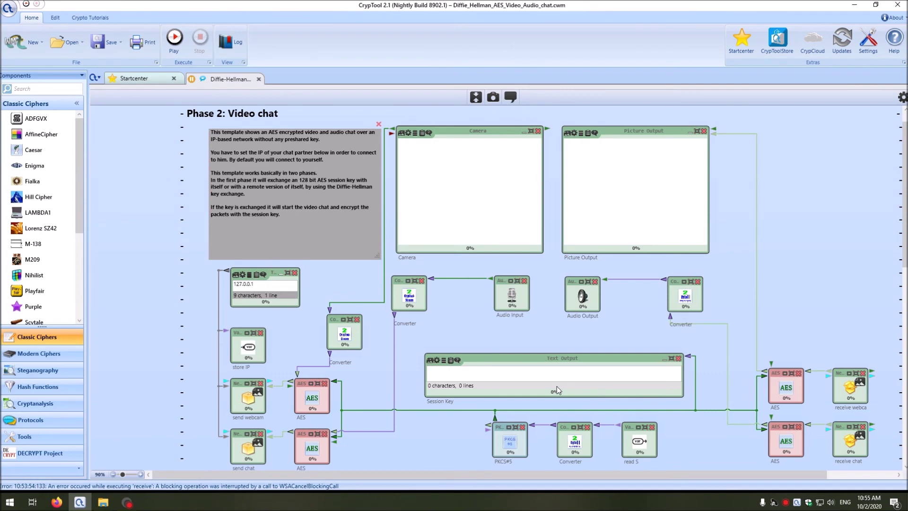
scroll(426, 331, "down", 5)
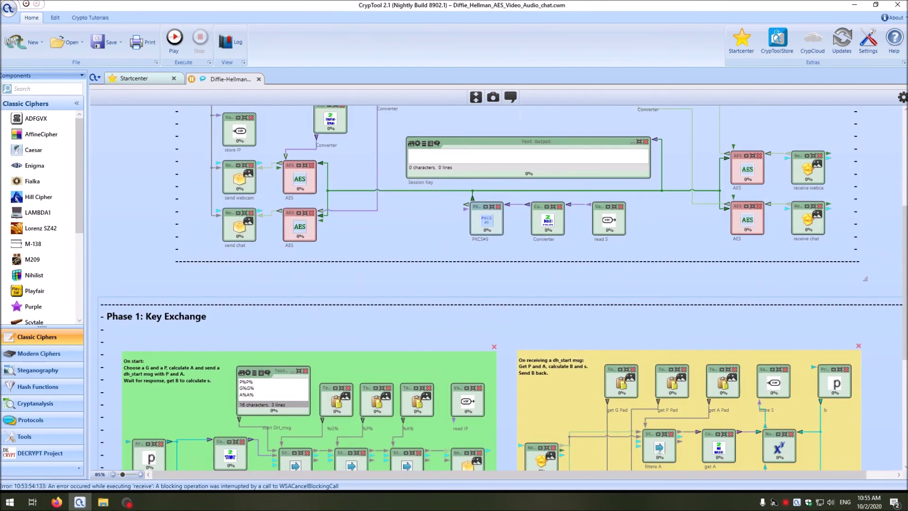
scroll(448, 325, "down", 4)
scroll(448, 327, "down", 5)
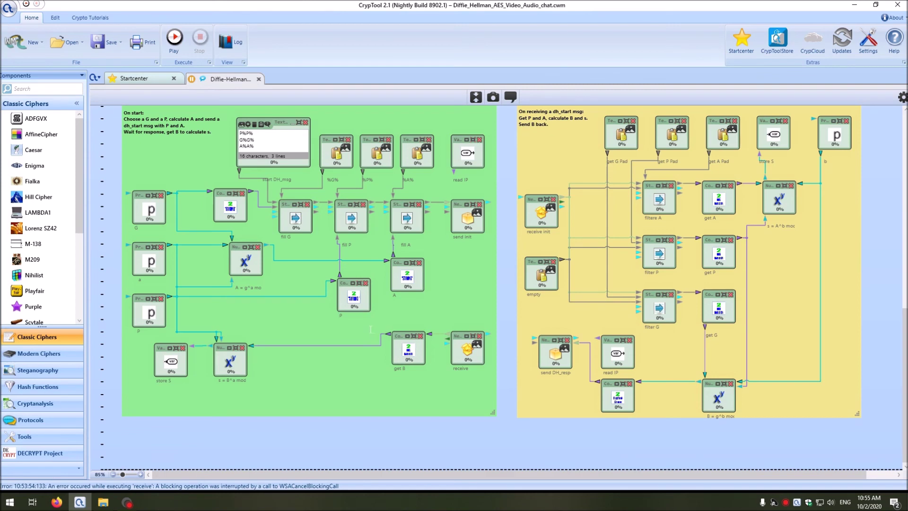
Step: Examine the parameters of the three prime generators on the key exchange's starting side, and return to the Phase 2 video chat
left_click(148, 221)
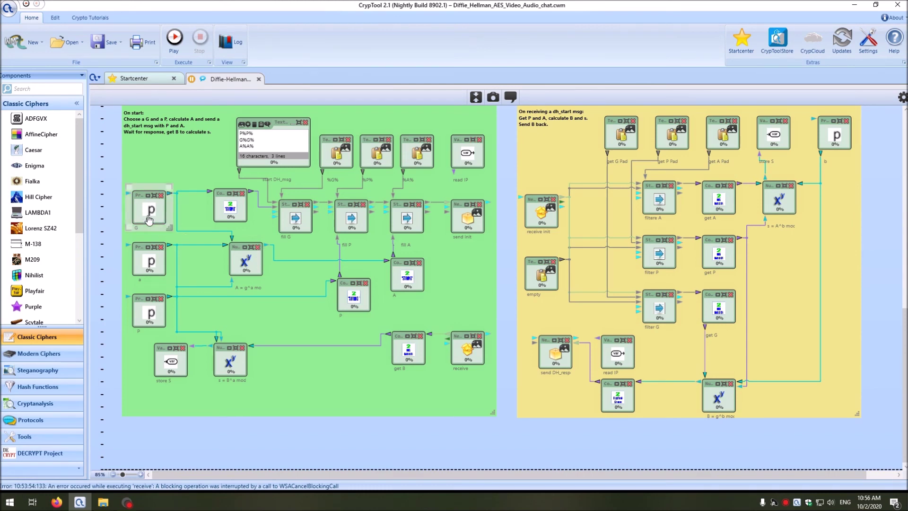
left_click(902, 97)
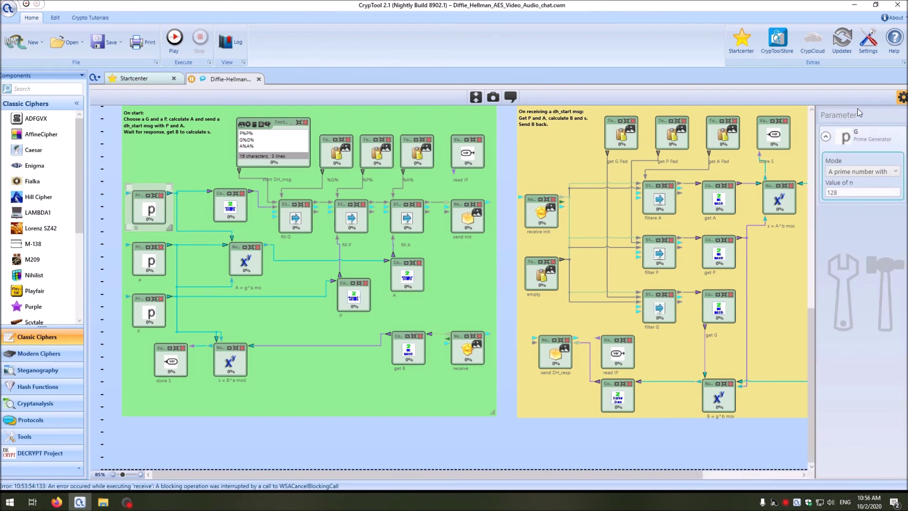
left_click(144, 268)
left_click(144, 315)
left_click(154, 268)
left_click(151, 208)
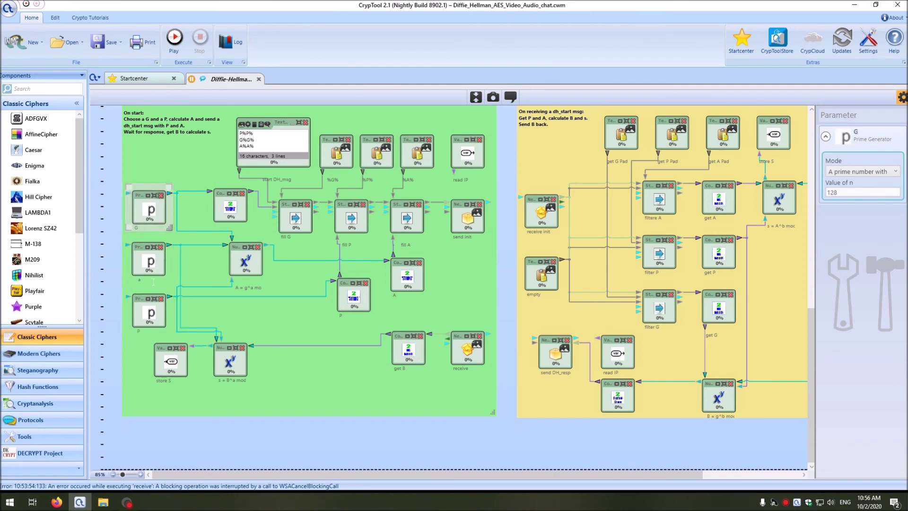
left_click(903, 98)
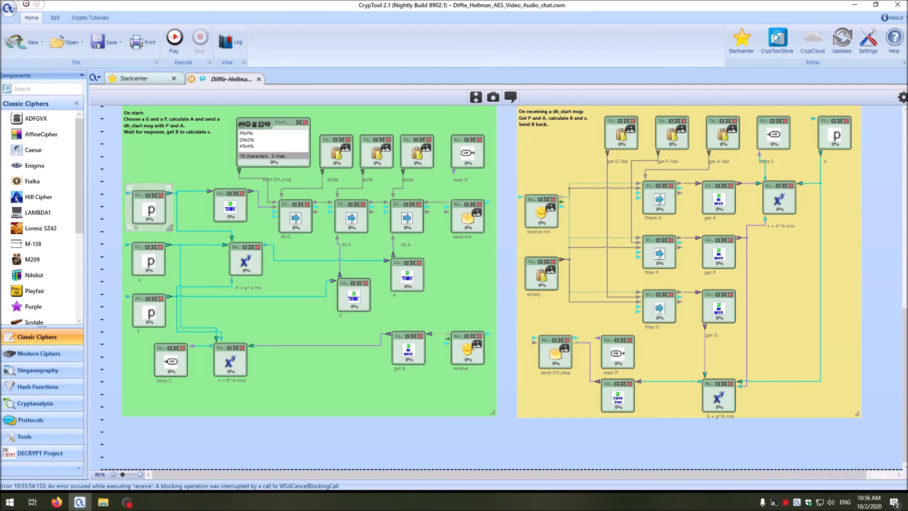
scroll(498, 297, "up", 15)
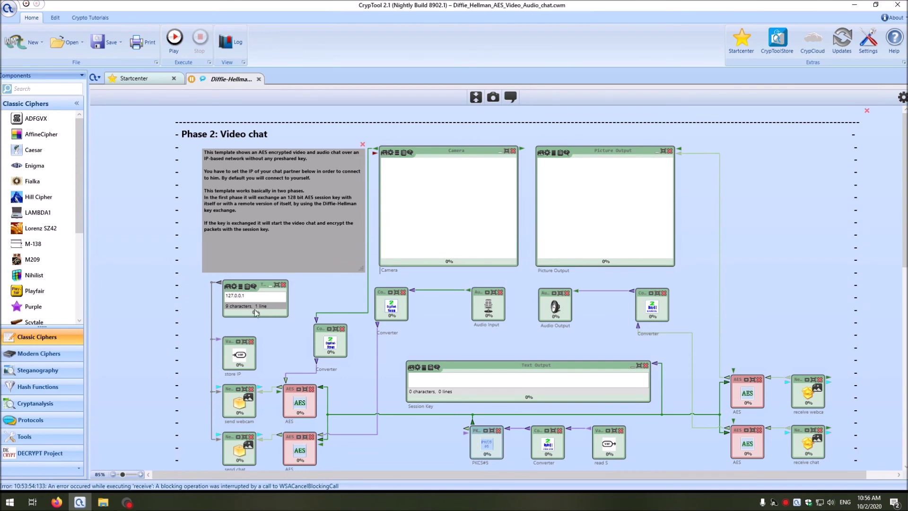
Step: Run the Diffie-Hellman AES video and audio chat against the local address 127.0.0.1, and stop the workspace
left_click_drag(245, 296, 226, 296)
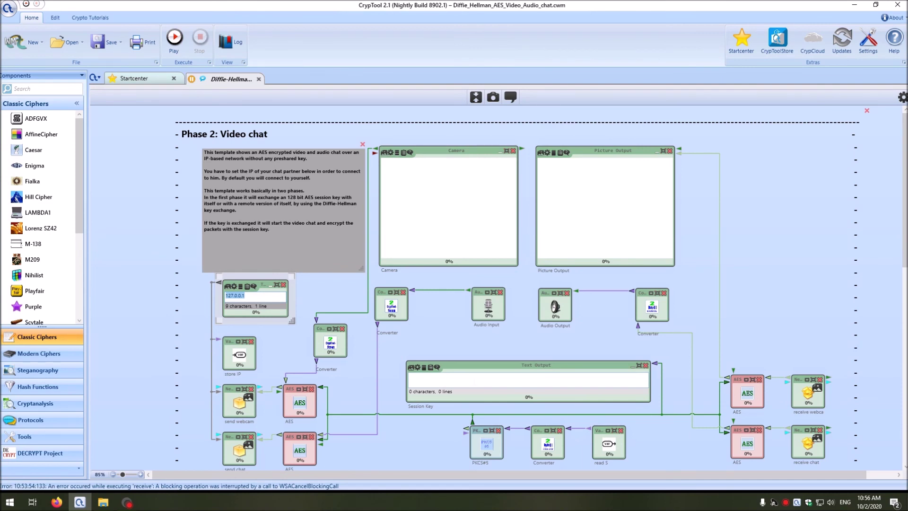
left_click(175, 42)
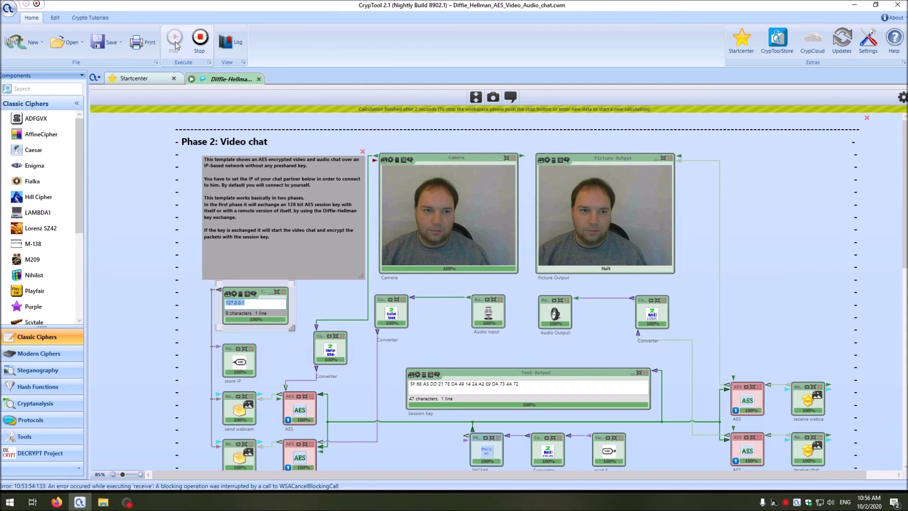
left_click(199, 39)
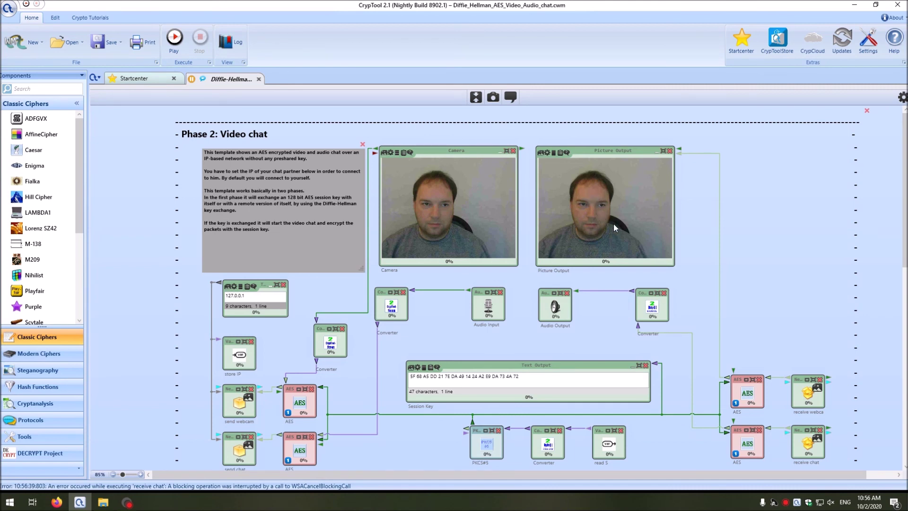
Step: Inspect the exchanged session key in the Session Key output, and run the workspace again for a fresh key exchange
left_click_drag(410, 376, 520, 376)
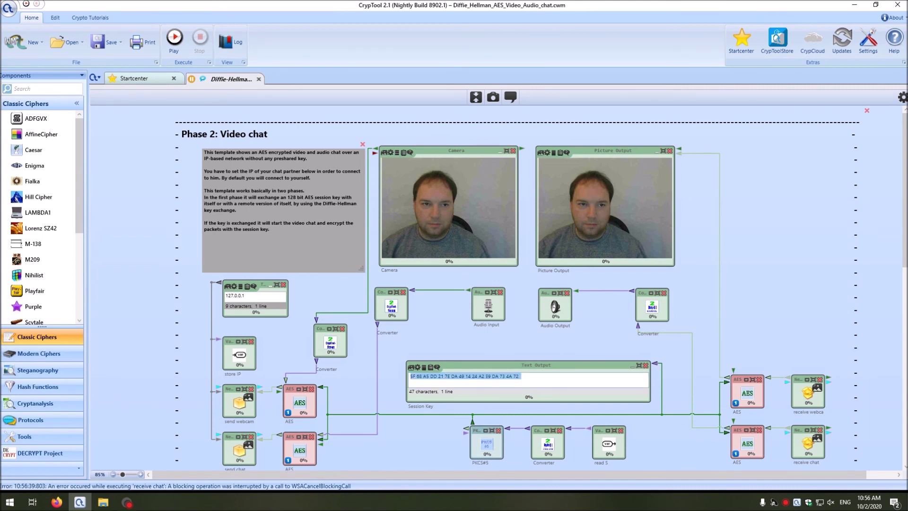
left_click(418, 374)
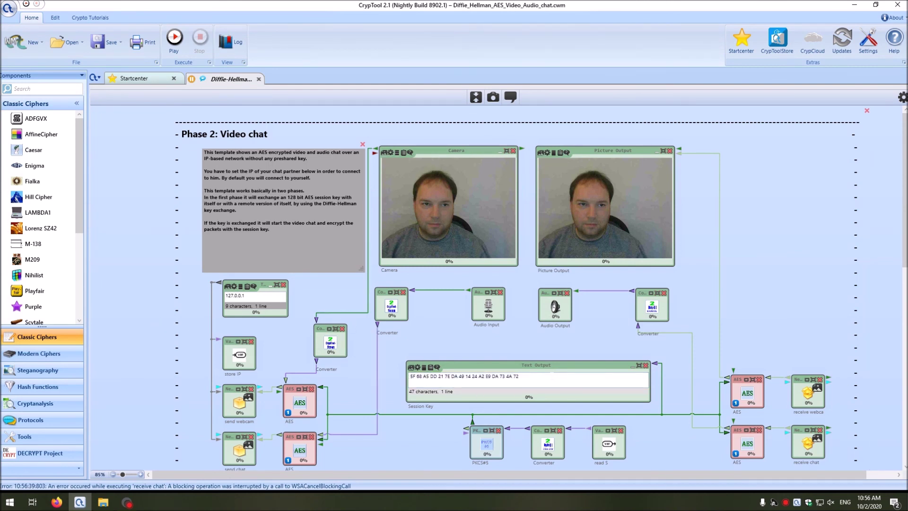
left_click(178, 49)
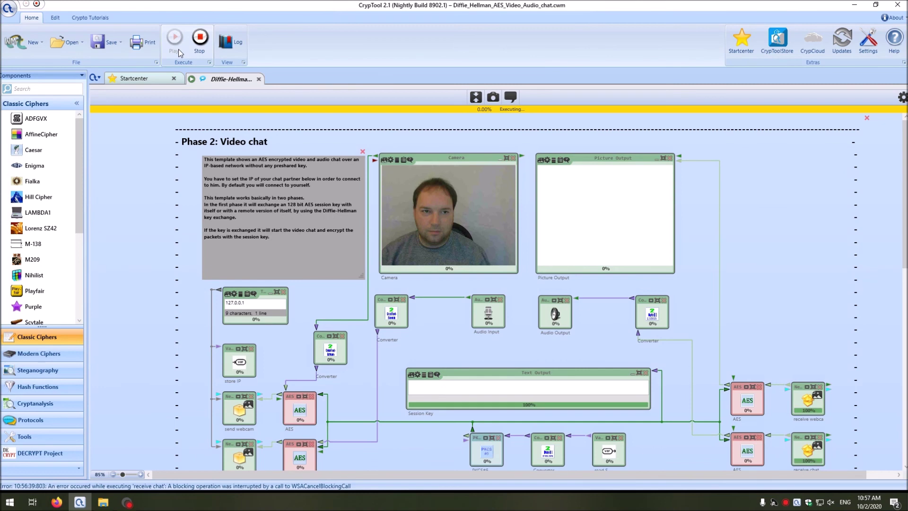